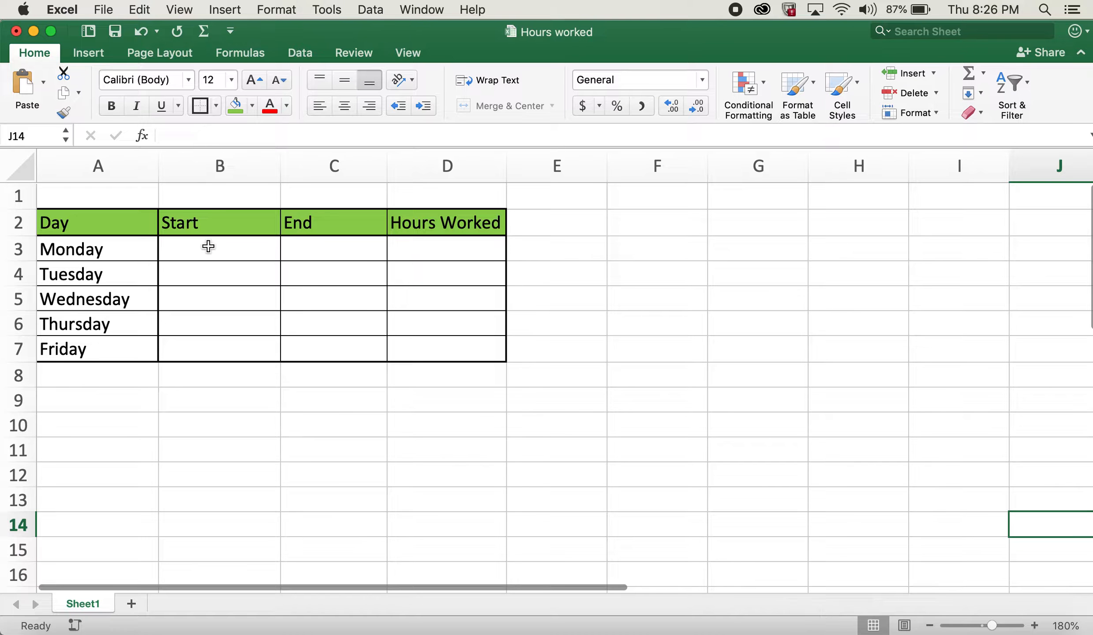
Format the empty Start and End cells B3:C7 as Time, using the 1:30 PM type
{"action": "left_click", "coordinate": [181, 245]}
{"action": "left_click_drag", "start_coordinate": [181, 246], "coordinate": [326, 342]}
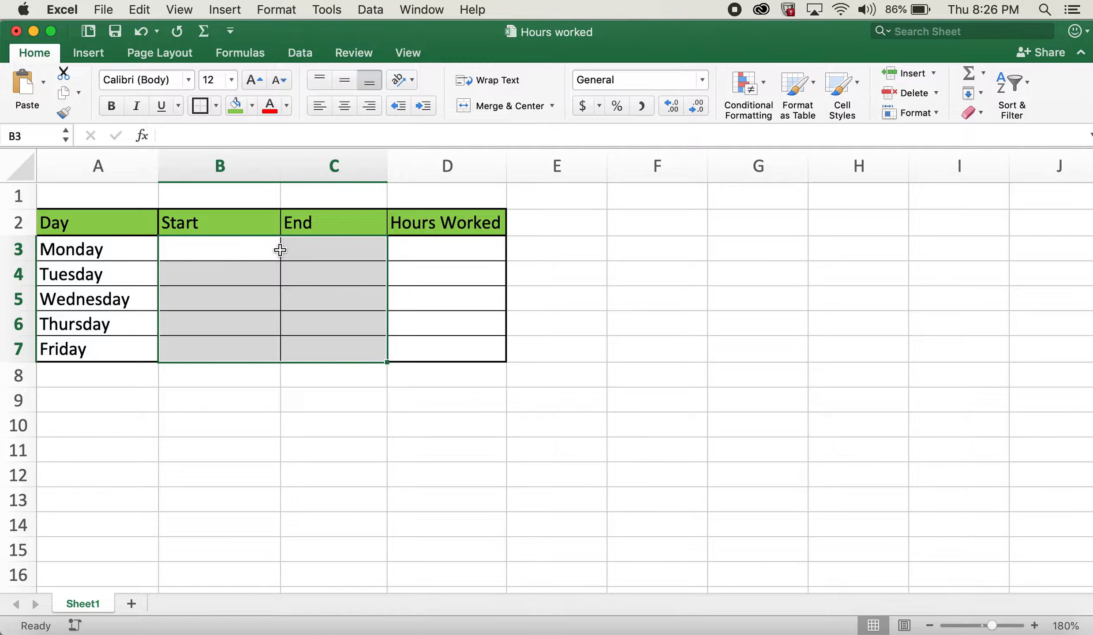
{"action": "left_click_drag", "start_coordinate": [232, 249], "coordinate": [323, 339]}
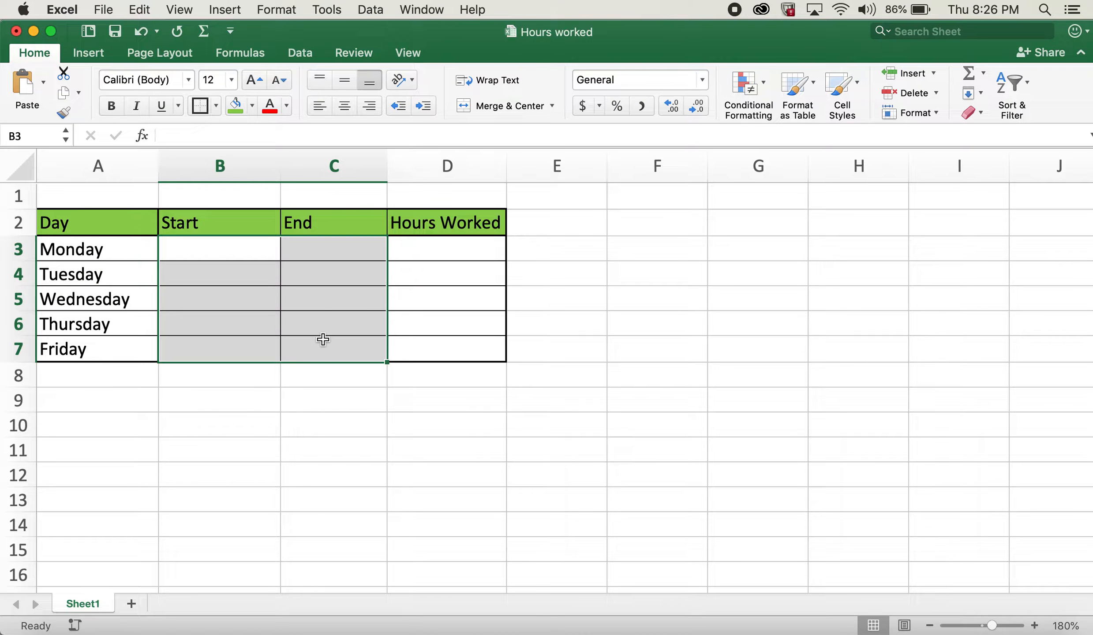
{"action": "left_click", "coordinate": [704, 80]}
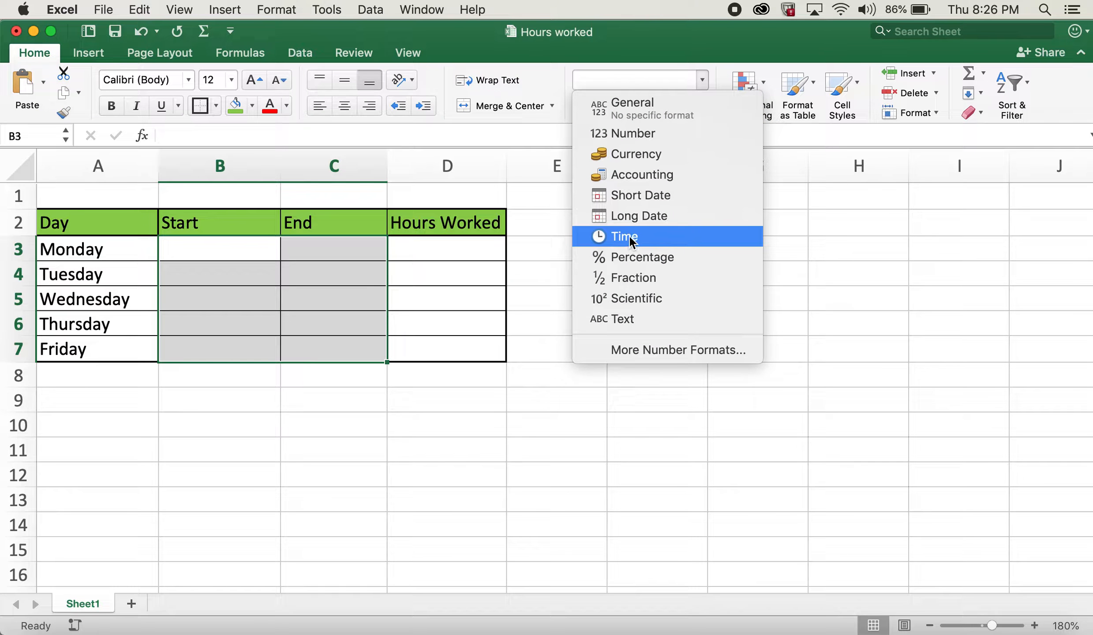
{"action": "left_click", "coordinate": [651, 355]}
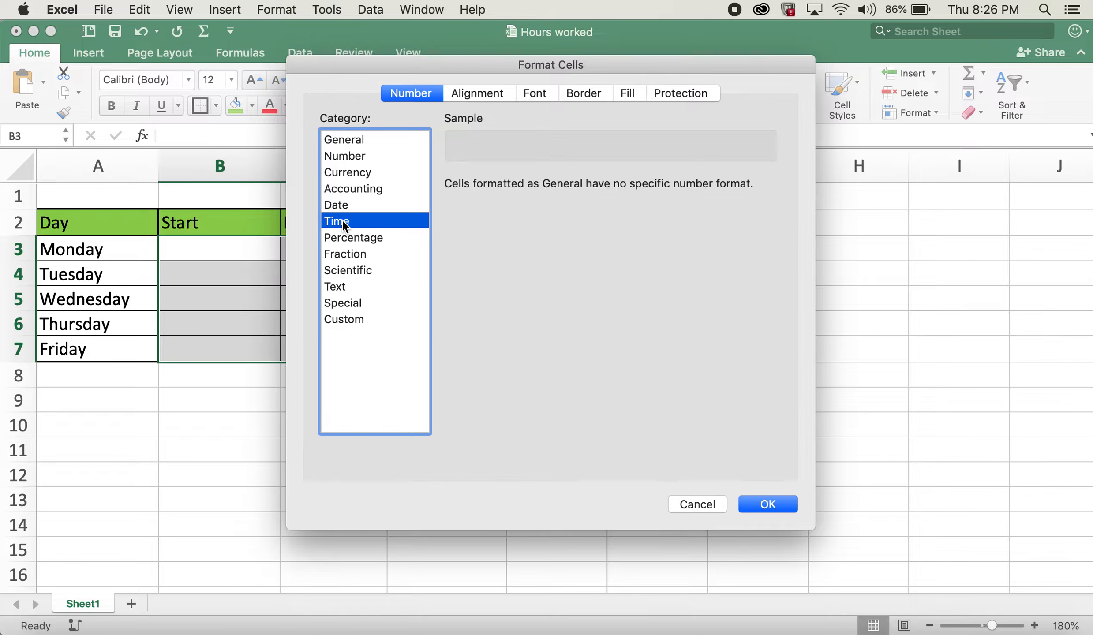
{"action": "left_click", "coordinate": [341, 219]}
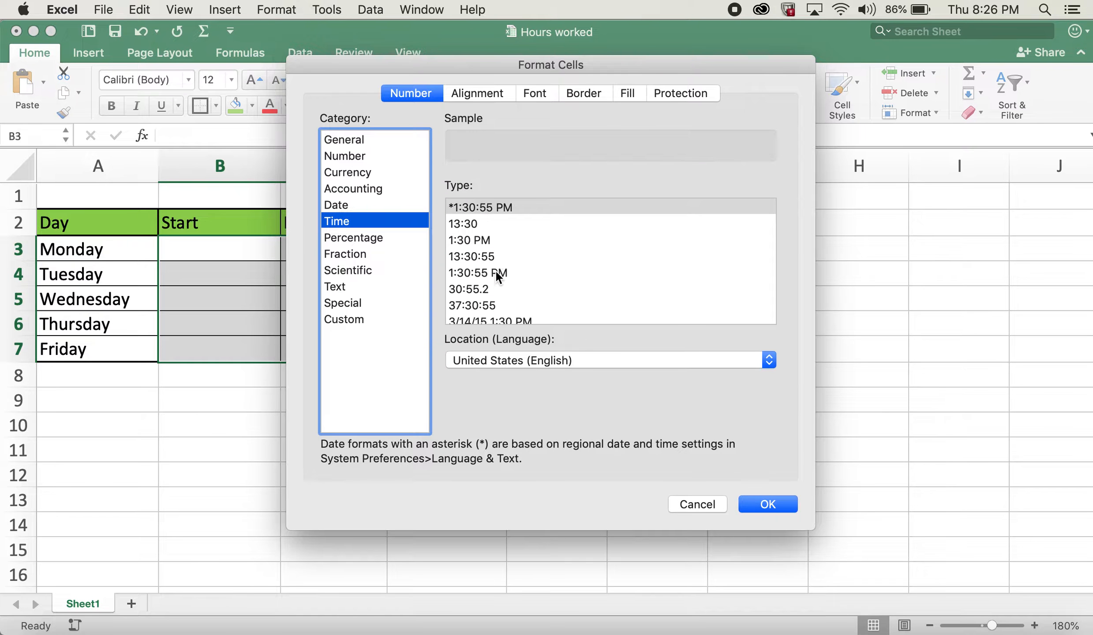
{"action": "left_click", "coordinate": [481, 247]}
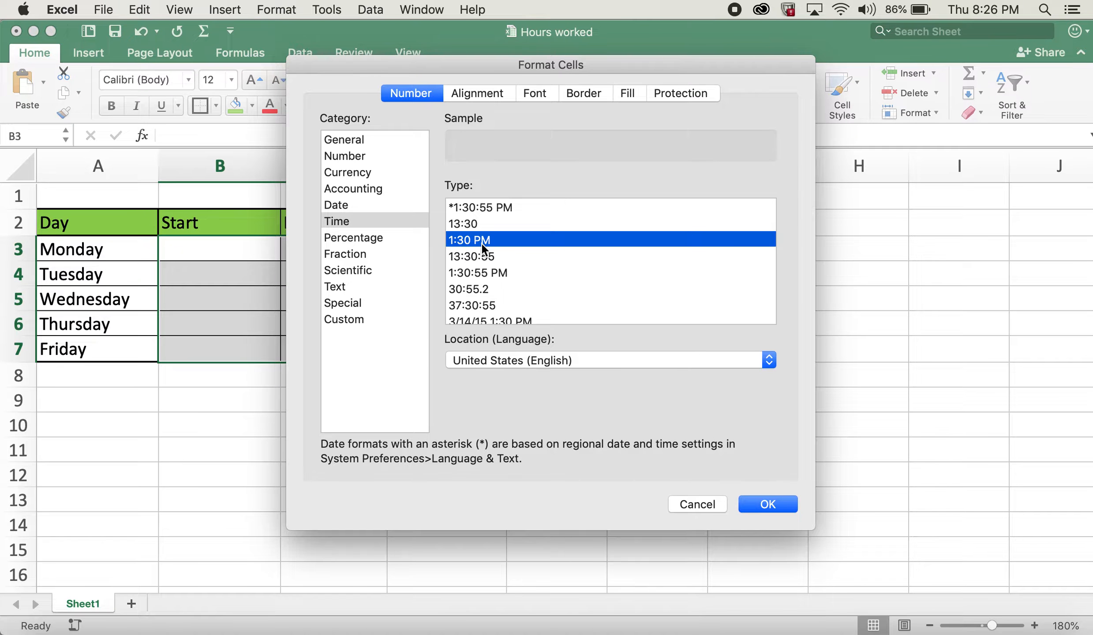
{"action": "left_click", "coordinate": [476, 225]}
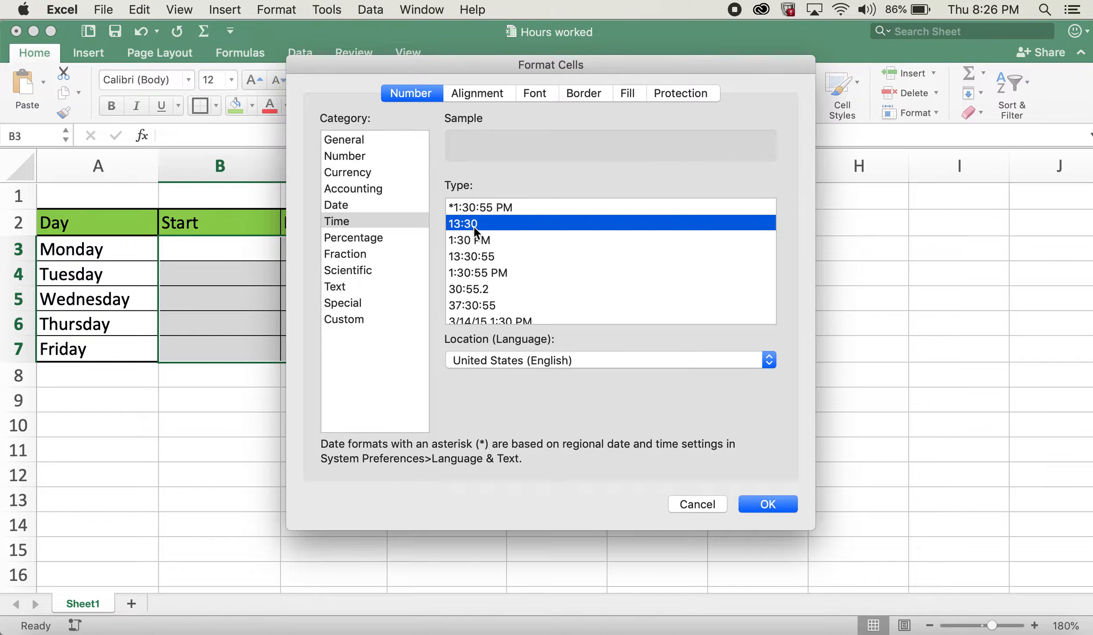
{"action": "left_click", "coordinate": [496, 273]}
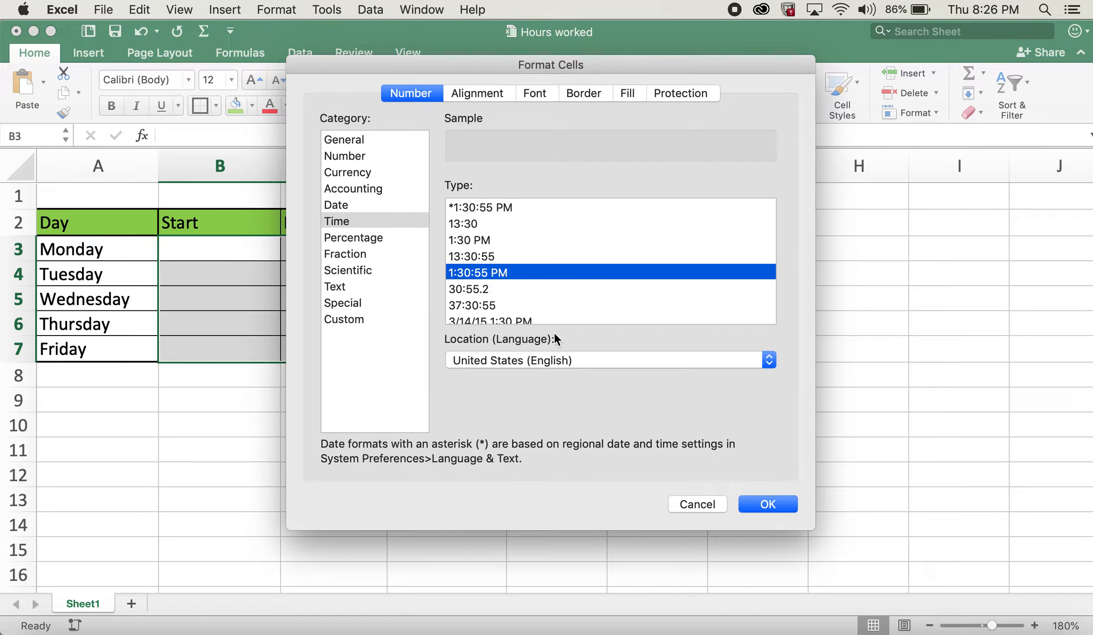
{"action": "left_click", "coordinate": [470, 241]}
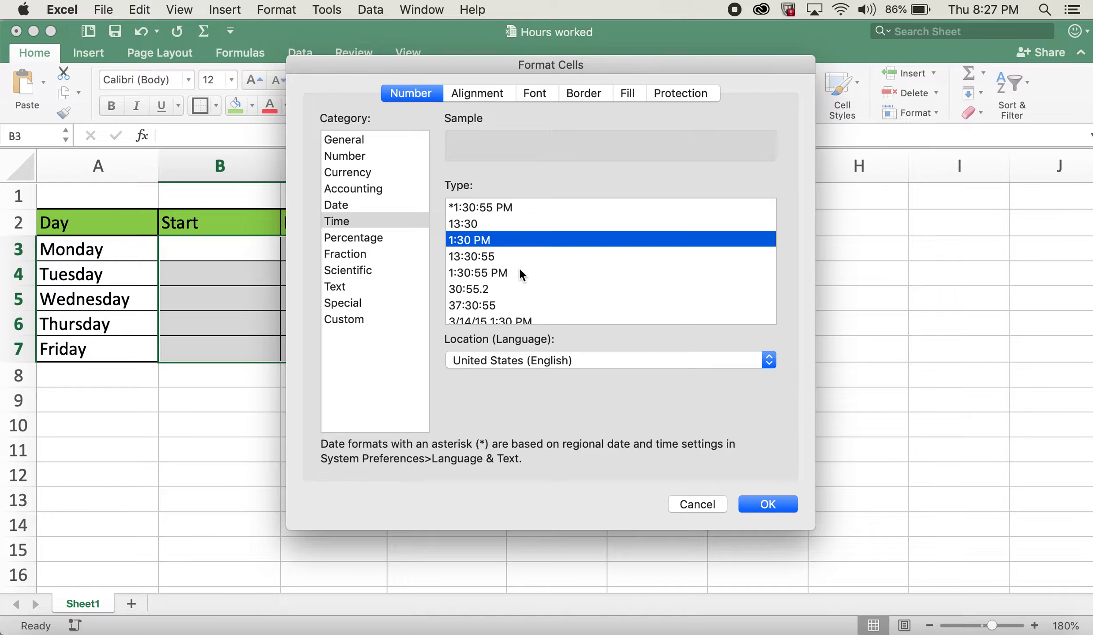
{"action": "left_click", "coordinate": [779, 506]}
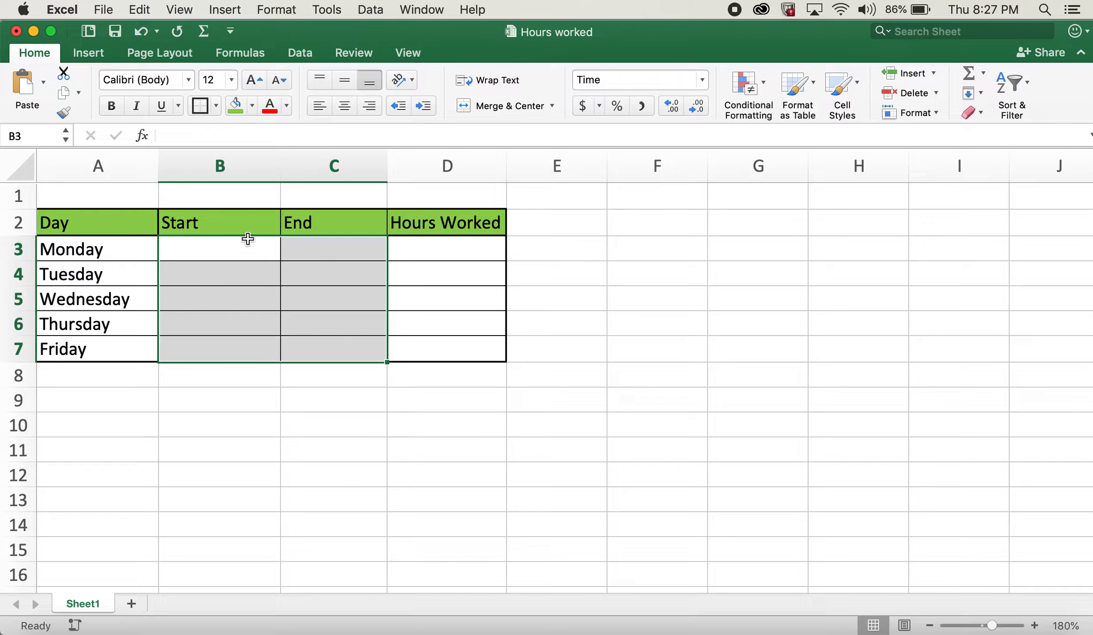
Enter 6:00 AM as Monday's start time and 3:03 PM as its end time
{"action": "left_click", "coordinate": [236, 250]}
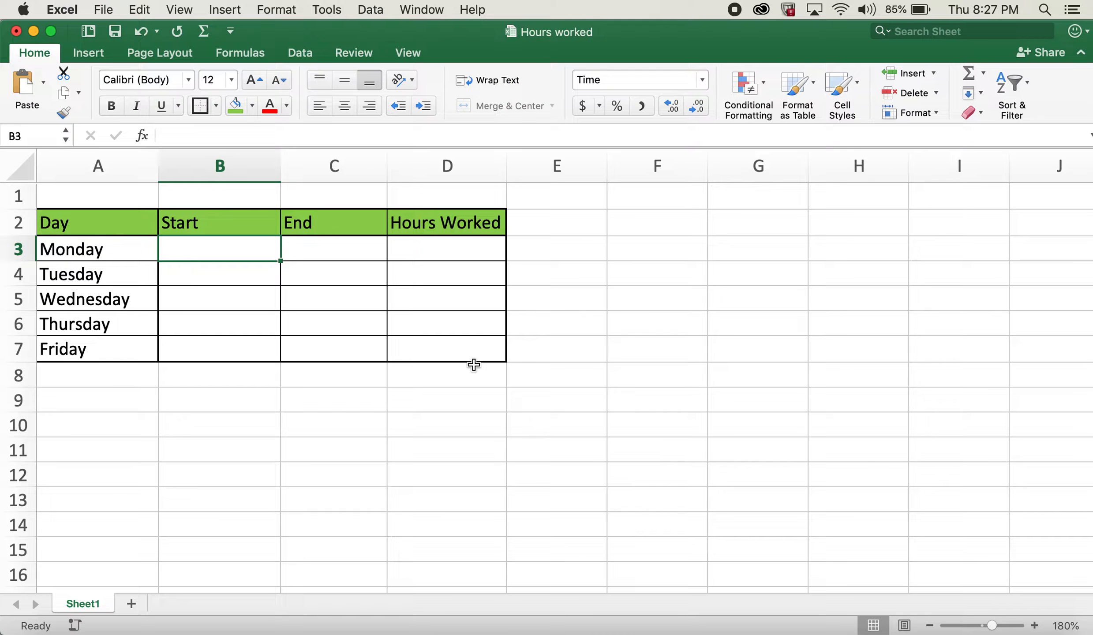
{"action": "type", "text": "6:00"}
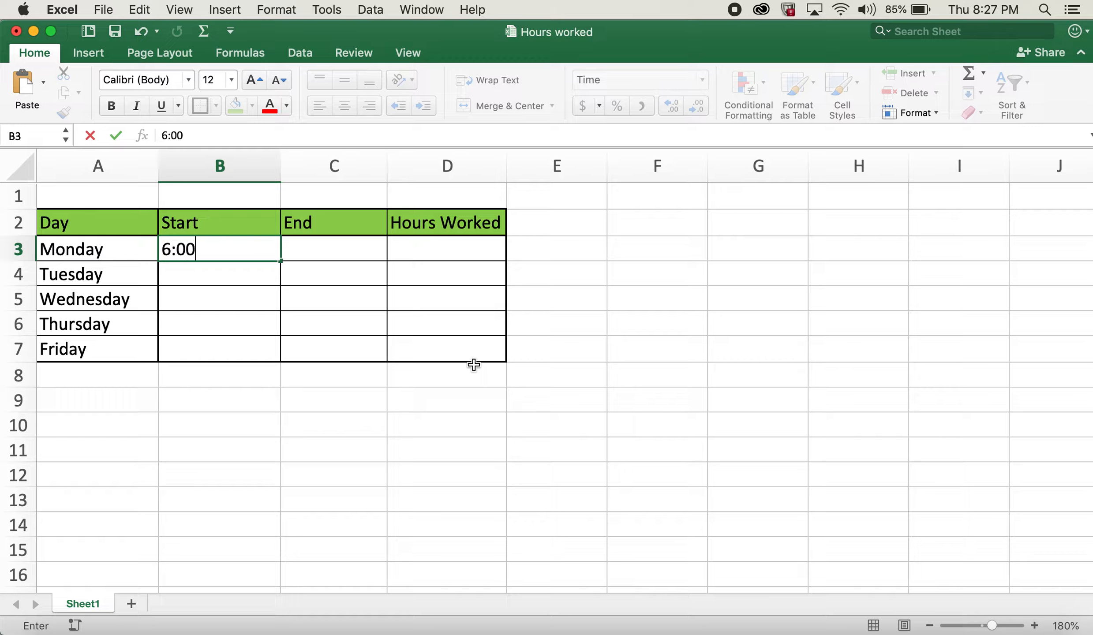
{"action": "key", "text": "Tab"}
{"action": "type", "text": "15:"}
{"action": "type", "text": "3"}
{"action": "key", "text": "Return"}
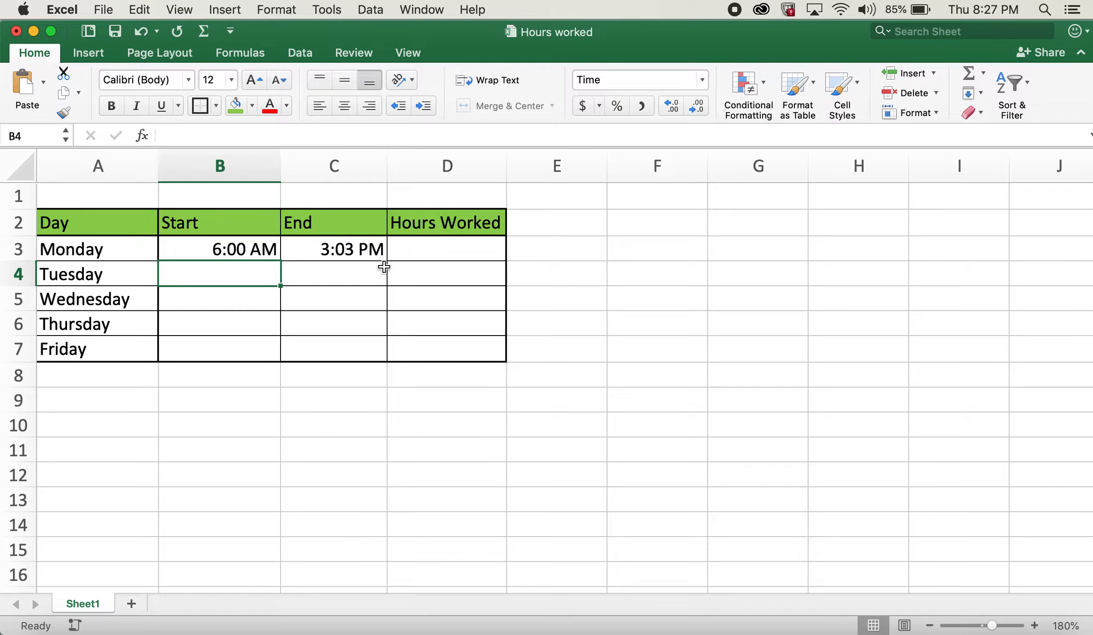
Correct Monday's end time in C3 to 3:30 PM
{"action": "left_click", "coordinate": [336, 252]}
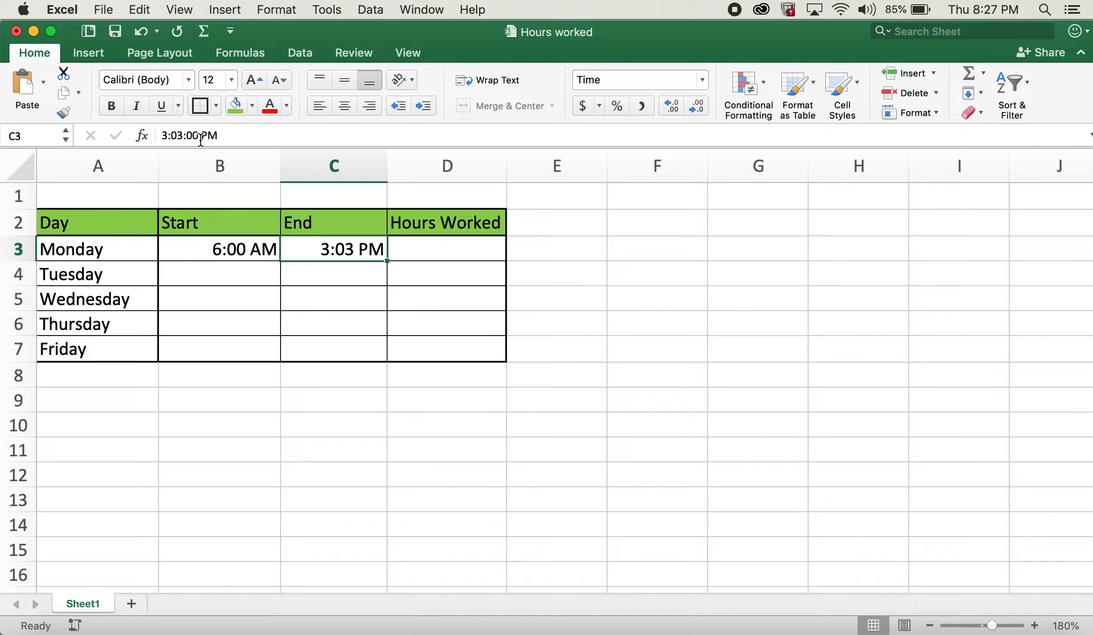
{"action": "left_click", "coordinate": [183, 136]}
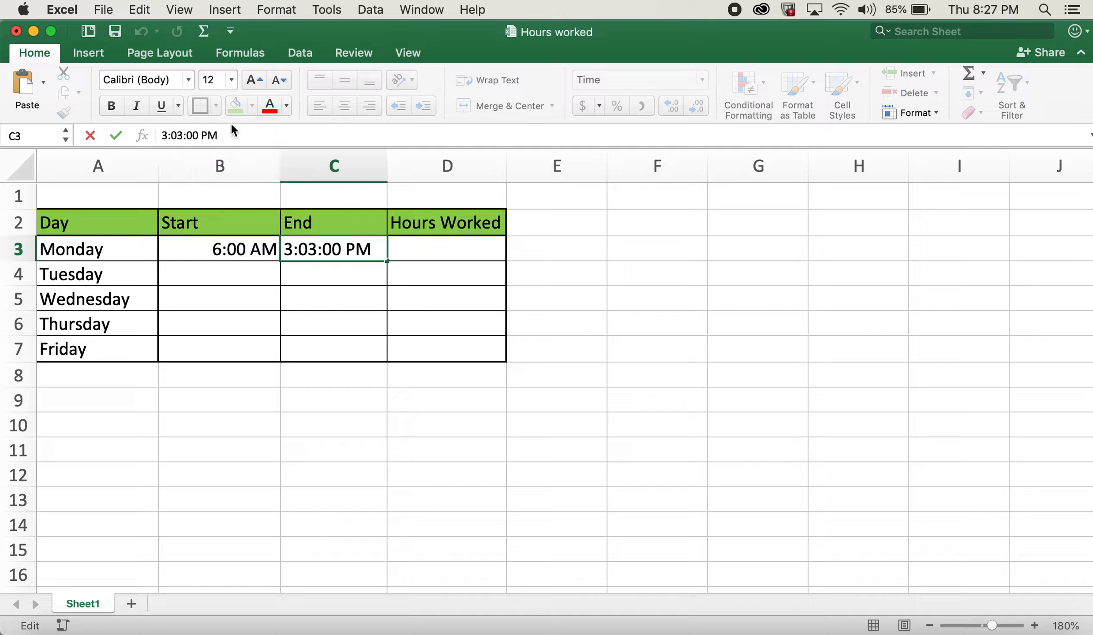
{"action": "key", "text": "BackSpace"}
{"action": "key", "text": "BackSpace"}
{"action": "type", "text": "0"}
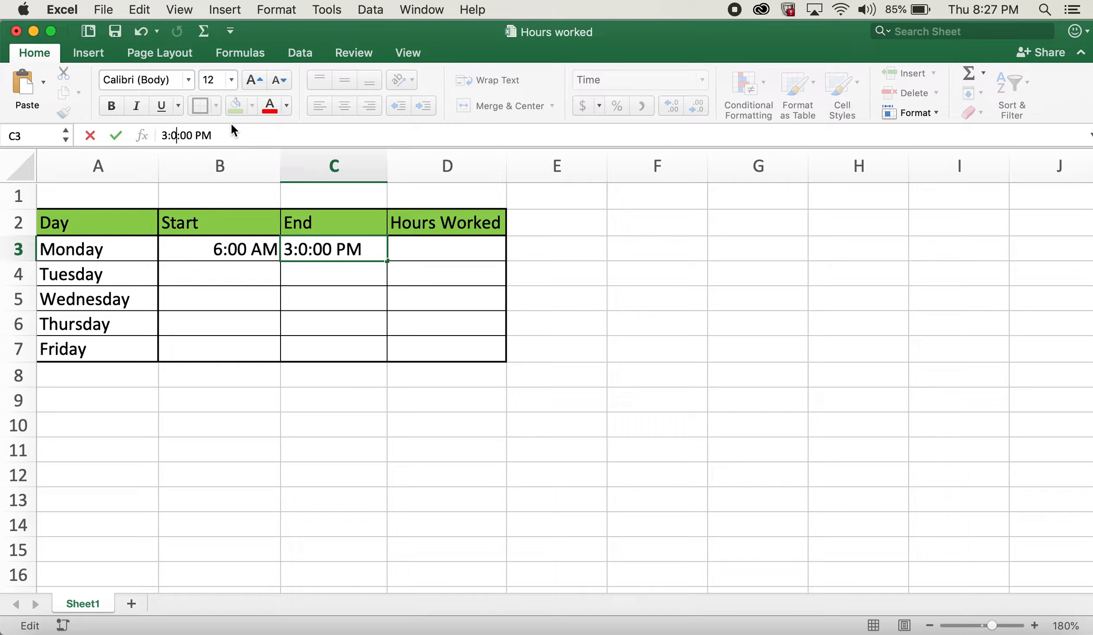
{"action": "key", "text": "BackSpace"}
{"action": "type", "text": "30"}
{"action": "left_click", "coordinate": [249, 315]}
Enter 7:00 as Tuesday's start time and 18:00 as its end time
{"action": "left_click", "coordinate": [229, 269]}
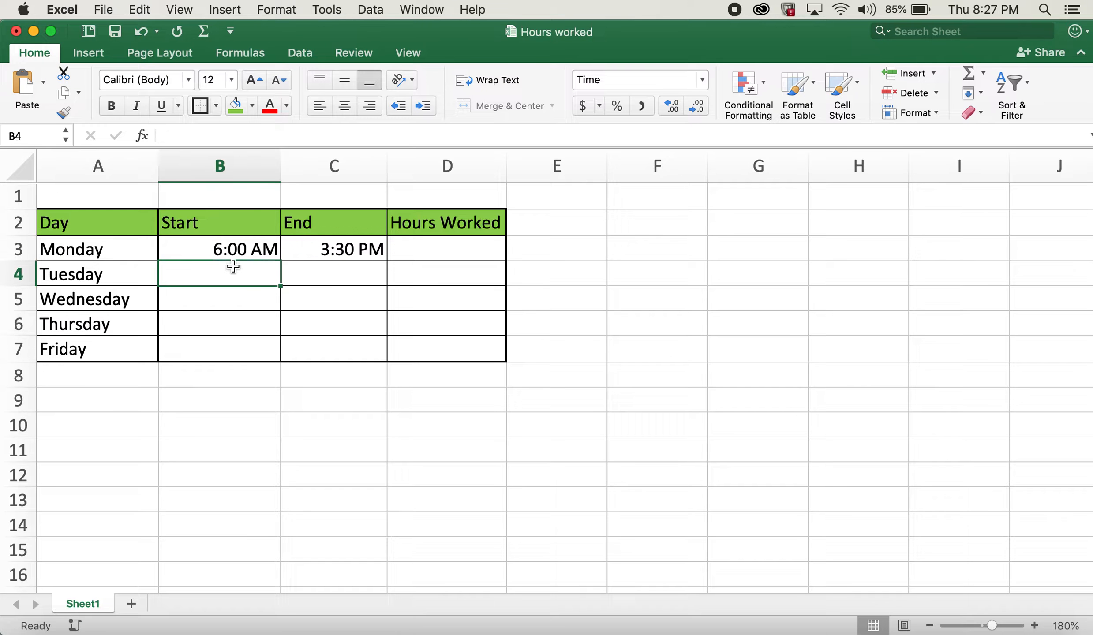
{"action": "type", "text": "7:00"}
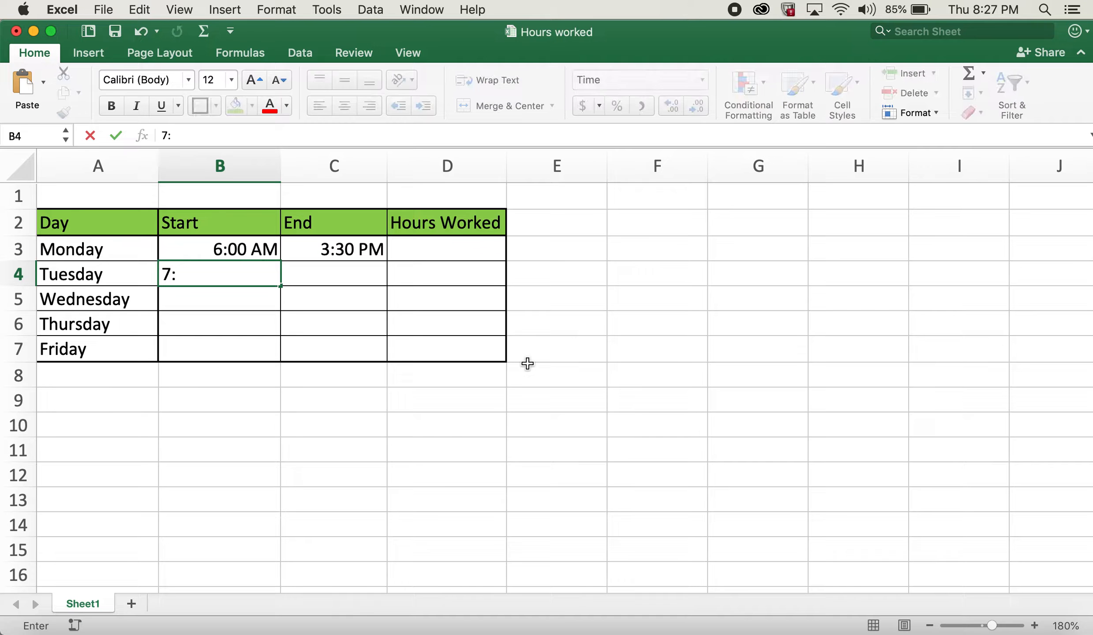
{"action": "key", "text": "Return"}
{"action": "key", "text": "Right"}
{"action": "key", "text": "Up"}
{"action": "type", "text": "18"}
{"action": "key", "text": "Return"}
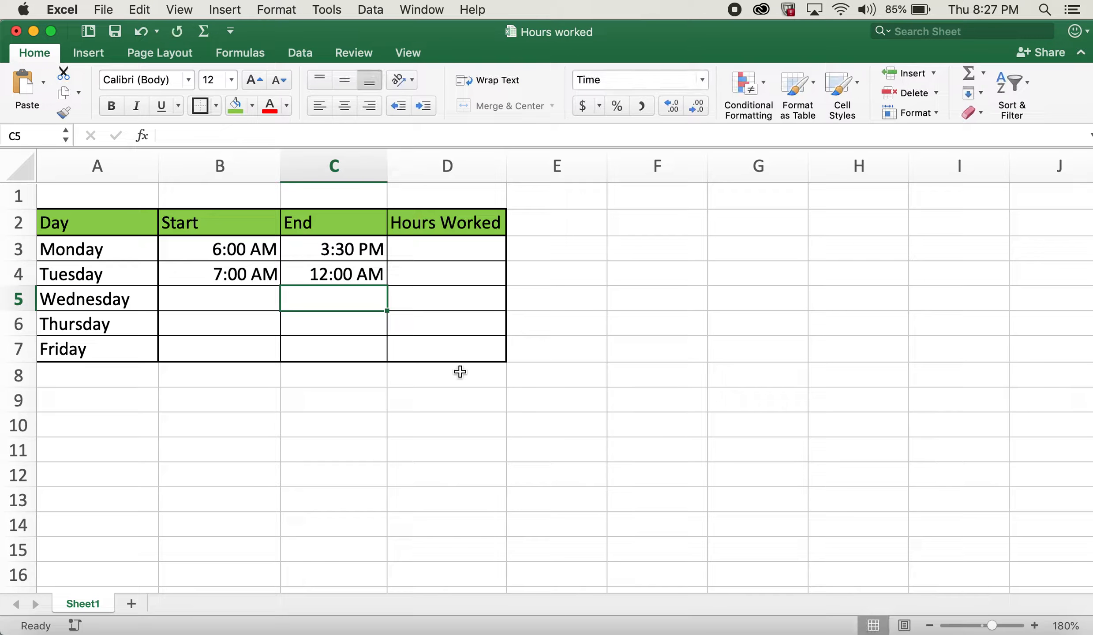
{"action": "left_click", "coordinate": [338, 271]}
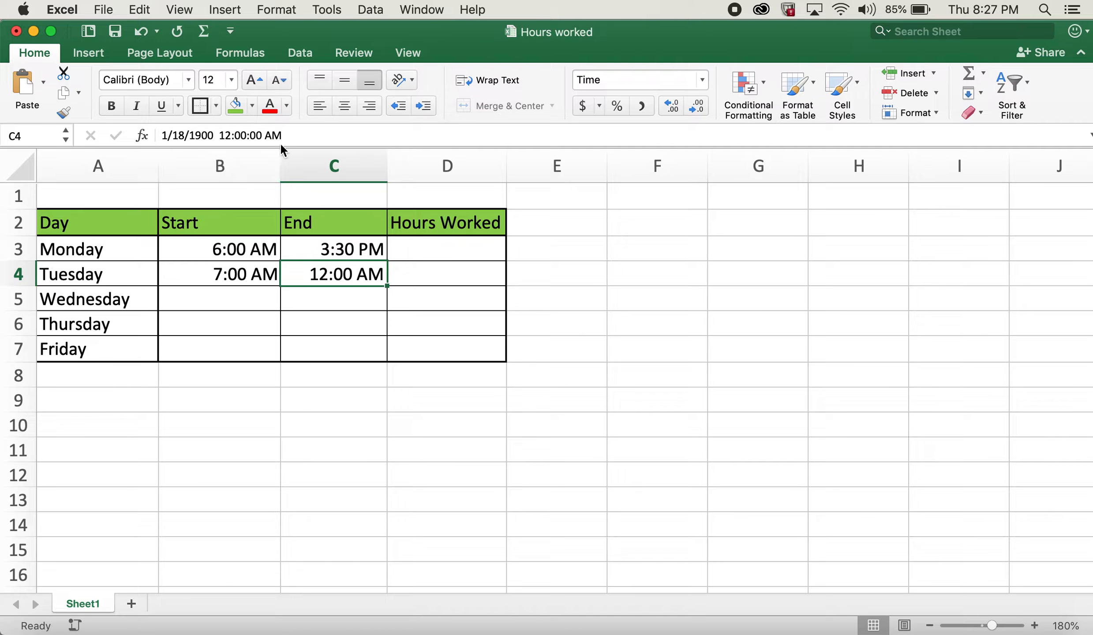
{"action": "type", "text": "18:00"}
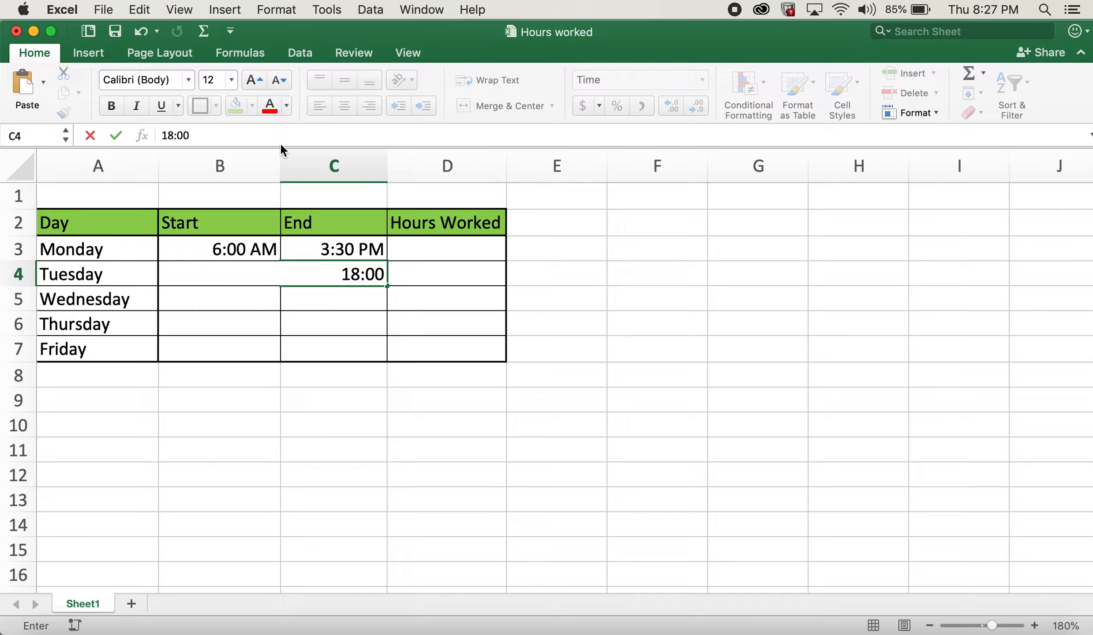
{"action": "key", "text": "Return"}
Enter 8:00 as Wednesday's start time and 17:00 as its end time
{"action": "left_click", "coordinate": [220, 298]}
{"action": "type", "text": "8:00"}
{"action": "key", "text": "Tab"}
{"action": "type", "text": "17:00"}
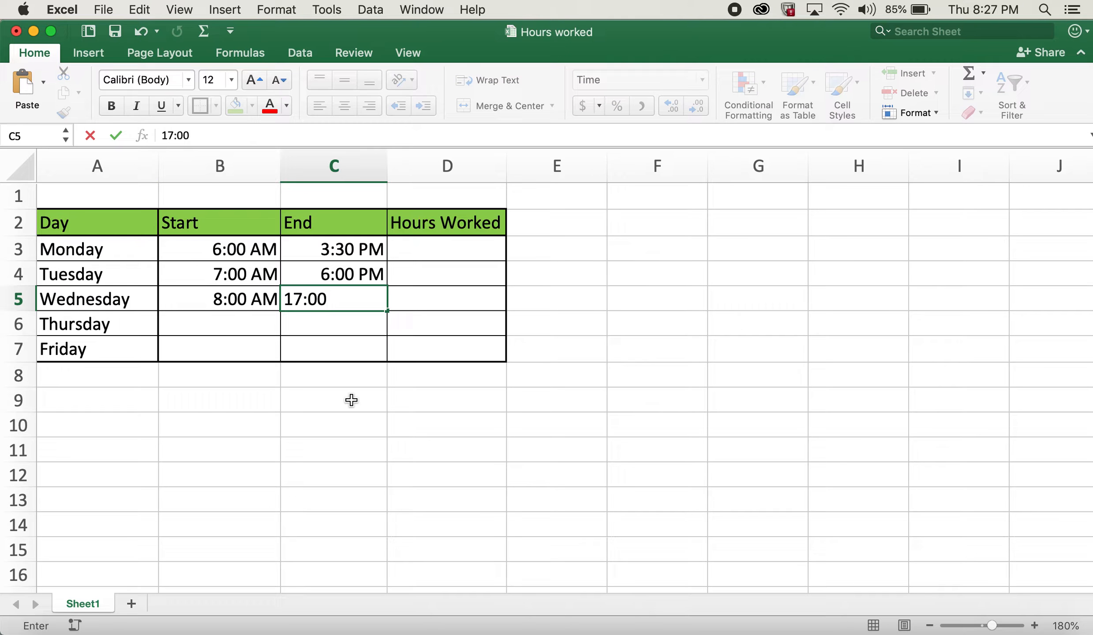
{"action": "key", "text": "Return"}
Enter 7:00 AM as Thursday's start time and 5:30 PM as its end time
{"action": "type", "text": "7:00 AM"}
{"action": "key", "text": "Return"}
{"action": "key", "text": "Up"}
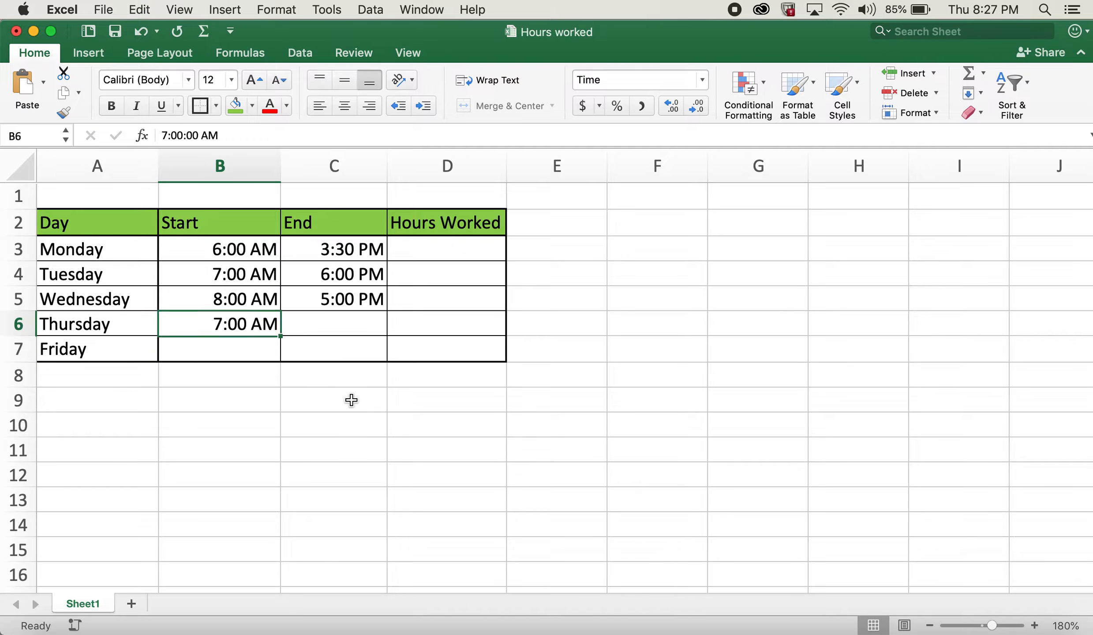
{"action": "key", "text": "Right"}
{"action": "type", "text": "17:"}
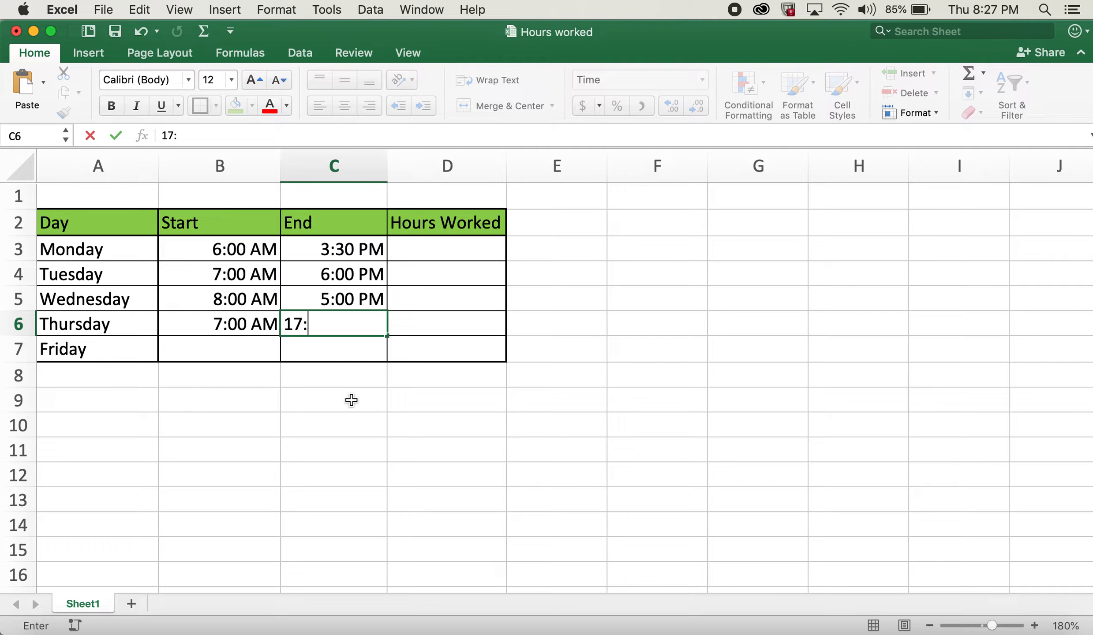
{"action": "type", "text": "50"}
{"action": "key", "text": "Return"}
Enter 6:00 as Friday's start time and 16:00 as its end time
{"action": "key", "text": "Down"}
{"action": "key", "text": "Left"}
{"action": "key", "text": "Up"}
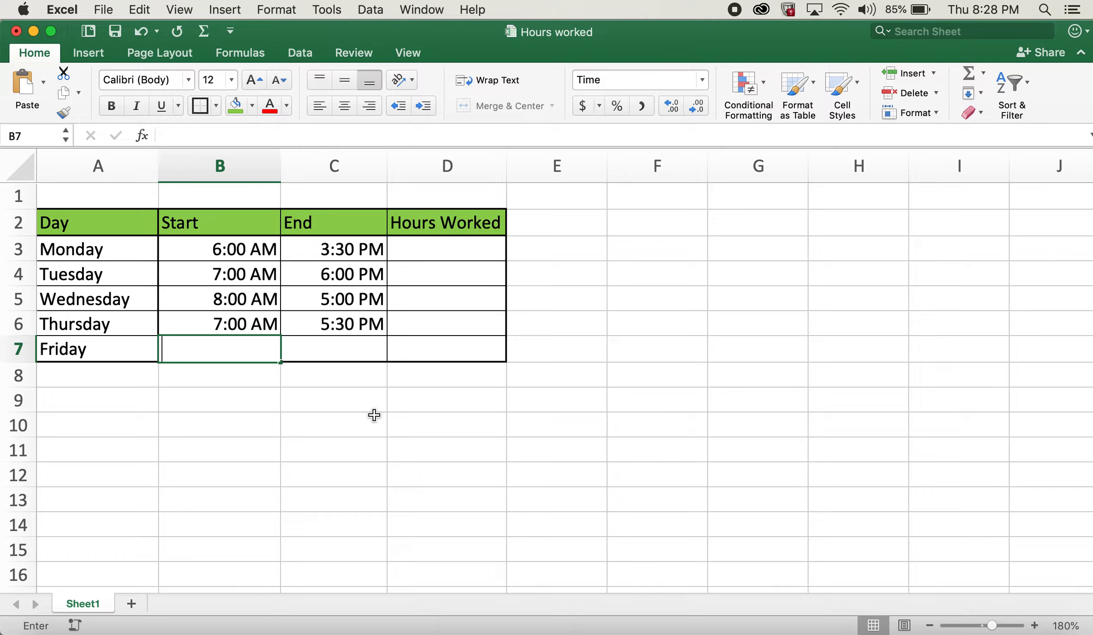
{"action": "type", "text": "7"}
{"action": "key", "text": "BackSpace"}
{"action": "type", "text": "6:"}
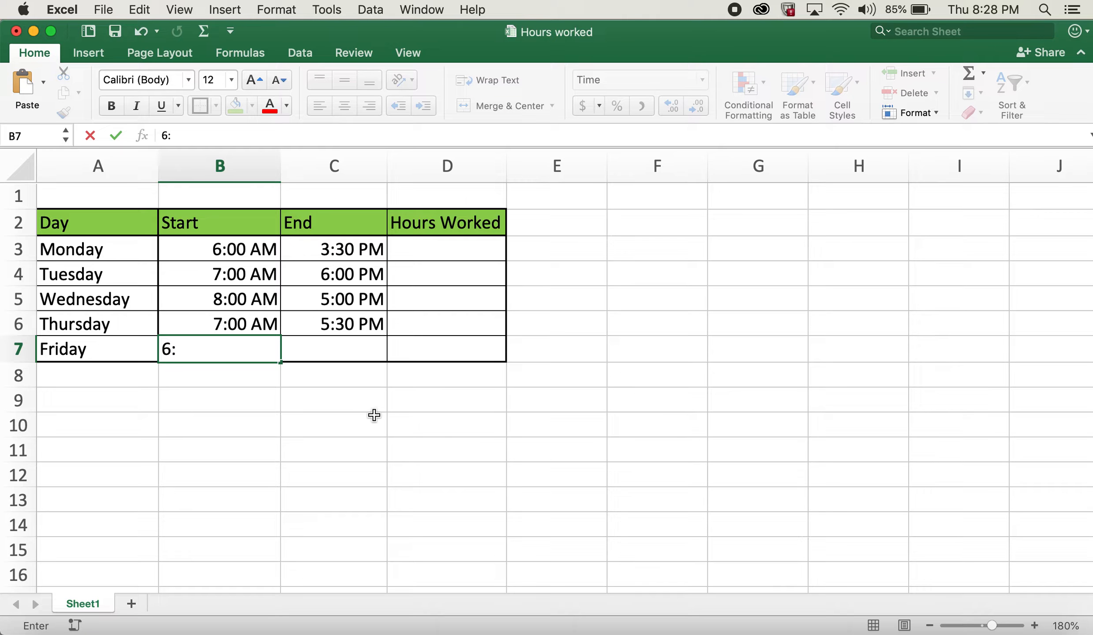
{"action": "type", "text": "00"}
{"action": "key", "text": "Tab"}
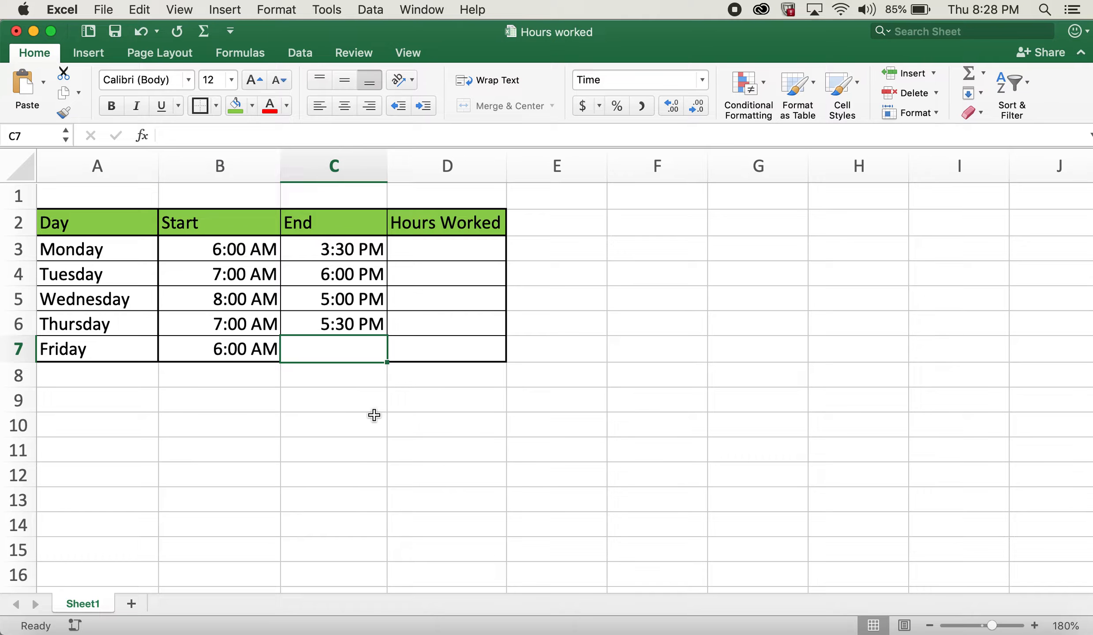
{"action": "type", "text": "16:00"}
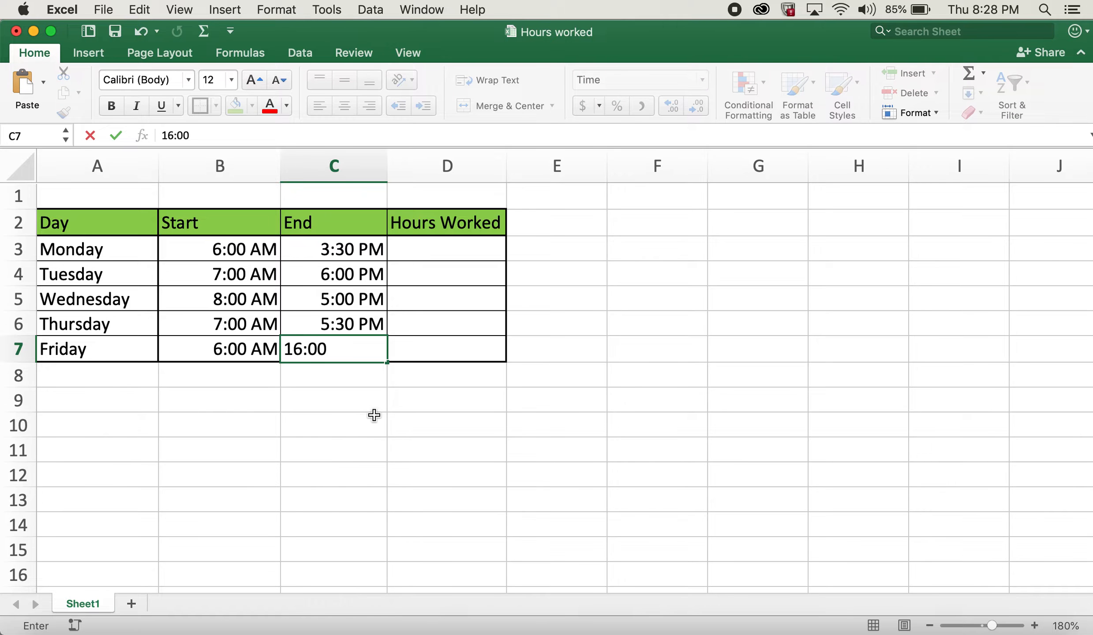
{"action": "key", "text": "Return"}
Format the Hours Worked cells D3:D7 as Time, using the 1:30 PM type
{"action": "left_click_drag", "start_coordinate": [258, 252], "coordinate": [333, 348]}
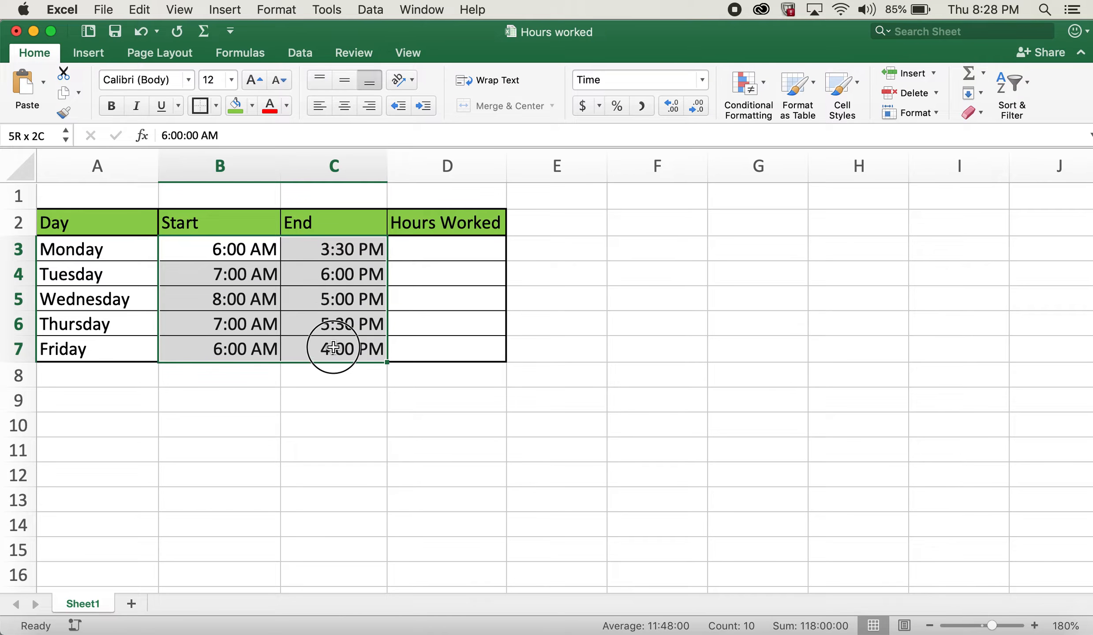
{"action": "left_click", "coordinate": [439, 251]}
{"action": "left_click_drag", "start_coordinate": [441, 249], "coordinate": [447, 343]}
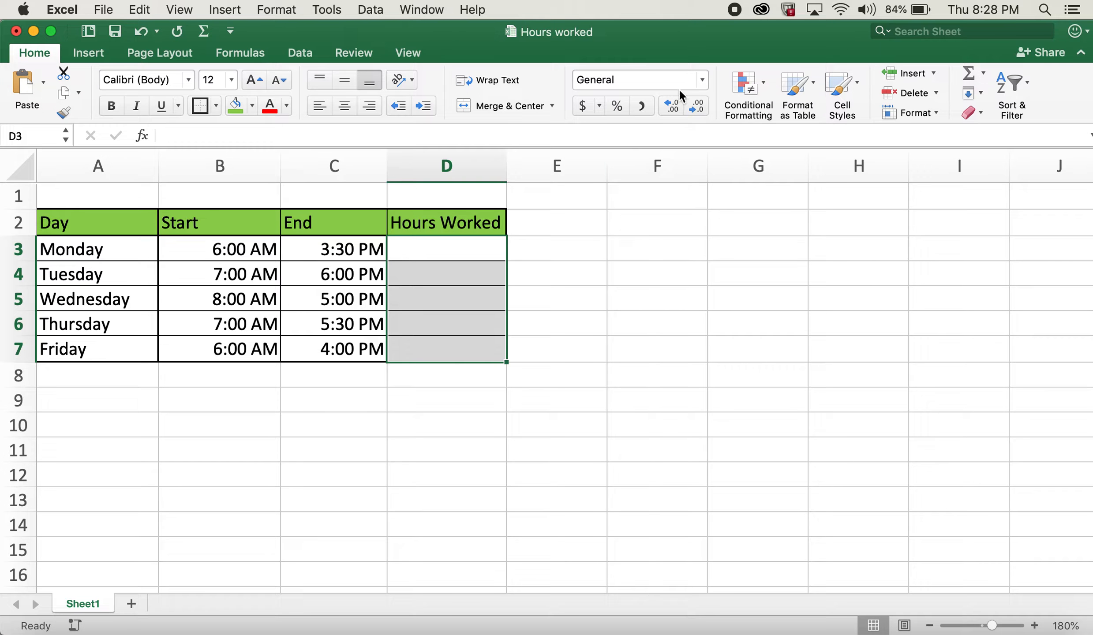
{"action": "left_click", "coordinate": [702, 80]}
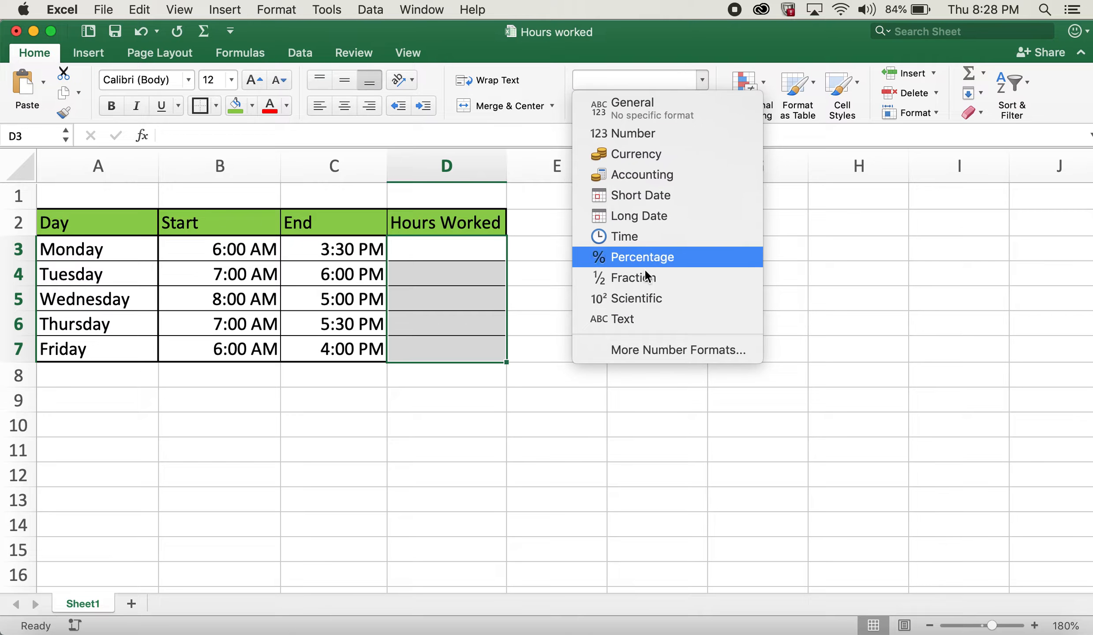
{"action": "left_click", "coordinate": [645, 344]}
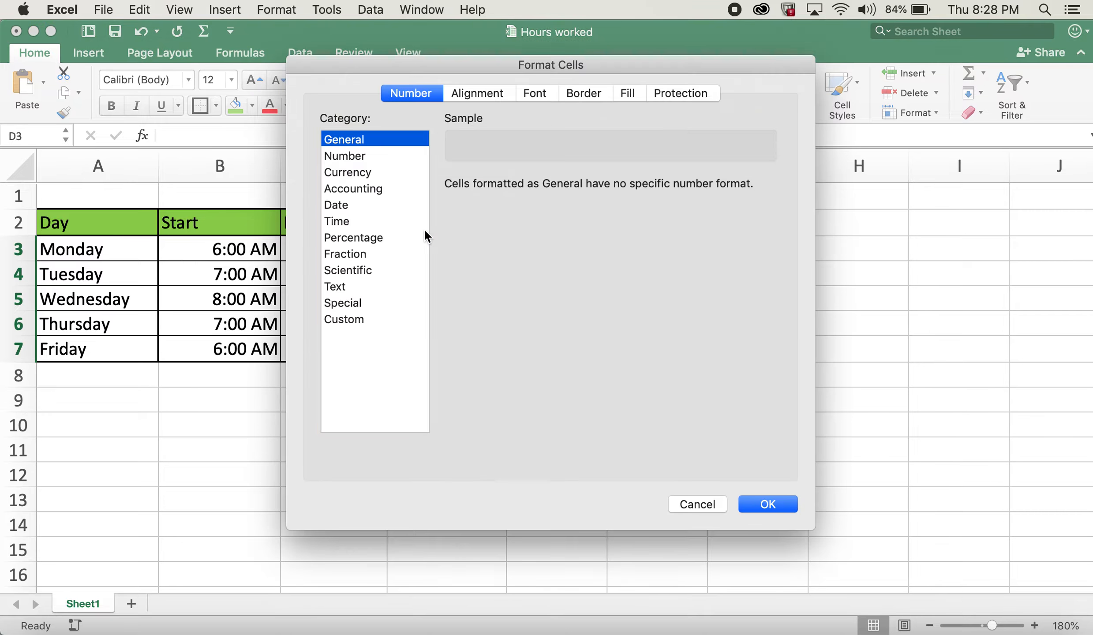
{"action": "left_click", "coordinate": [366, 214]}
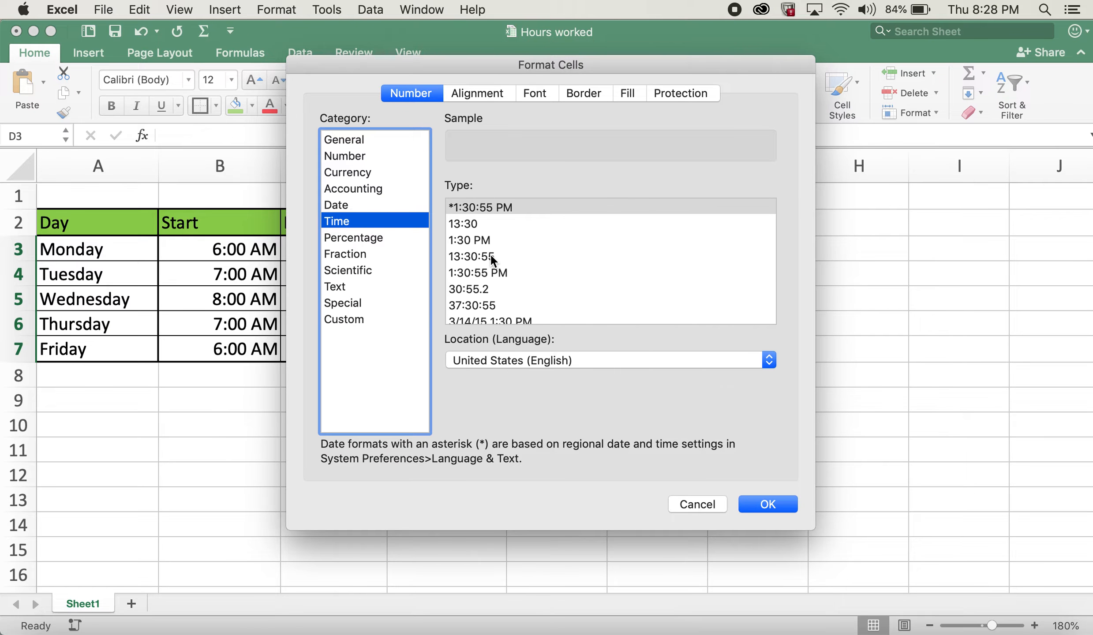
{"action": "left_click", "coordinate": [480, 241]}
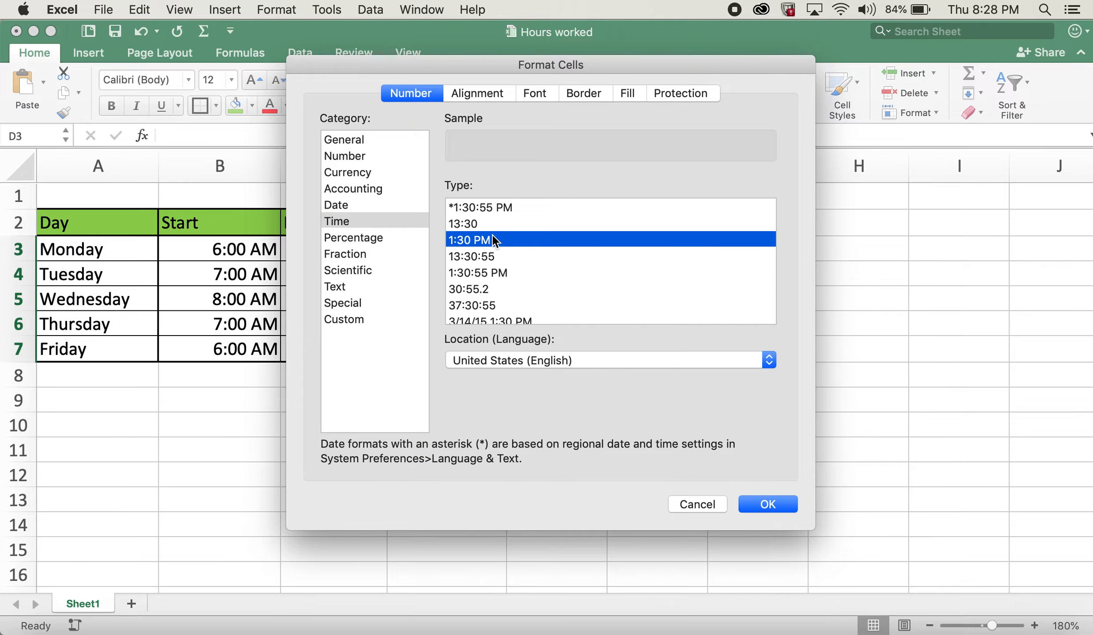
{"action": "left_click", "coordinate": [766, 503]}
{"action": "left_click", "coordinate": [422, 256]}
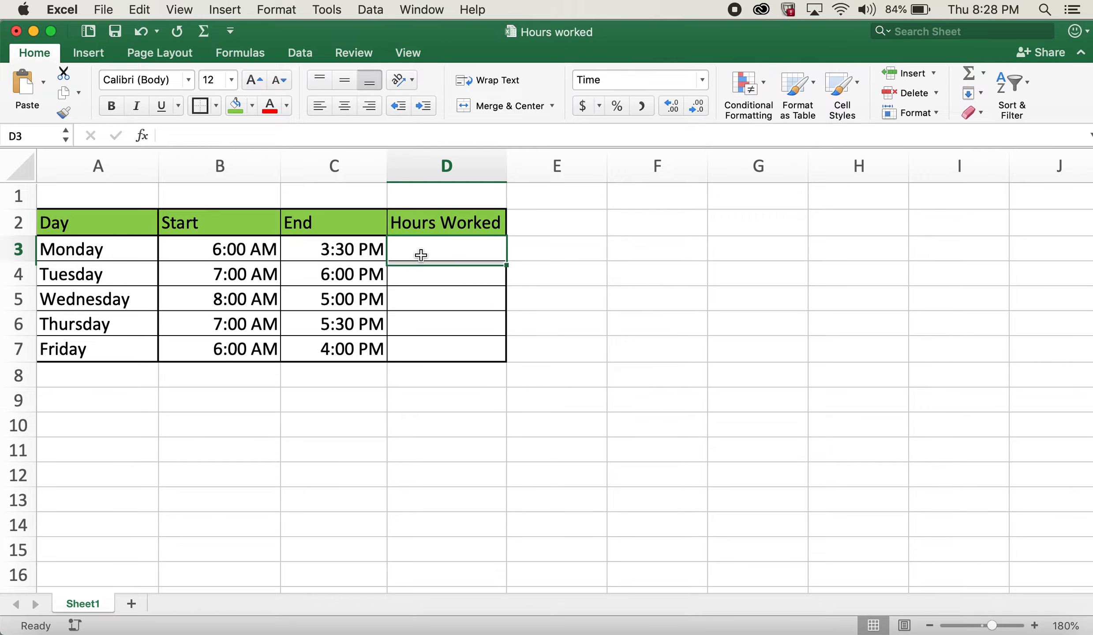
Calculate Monday's hours worked in D3 with the formula =C3-B3, subtracting the start time from the end time
{"action": "type", "text": "="}
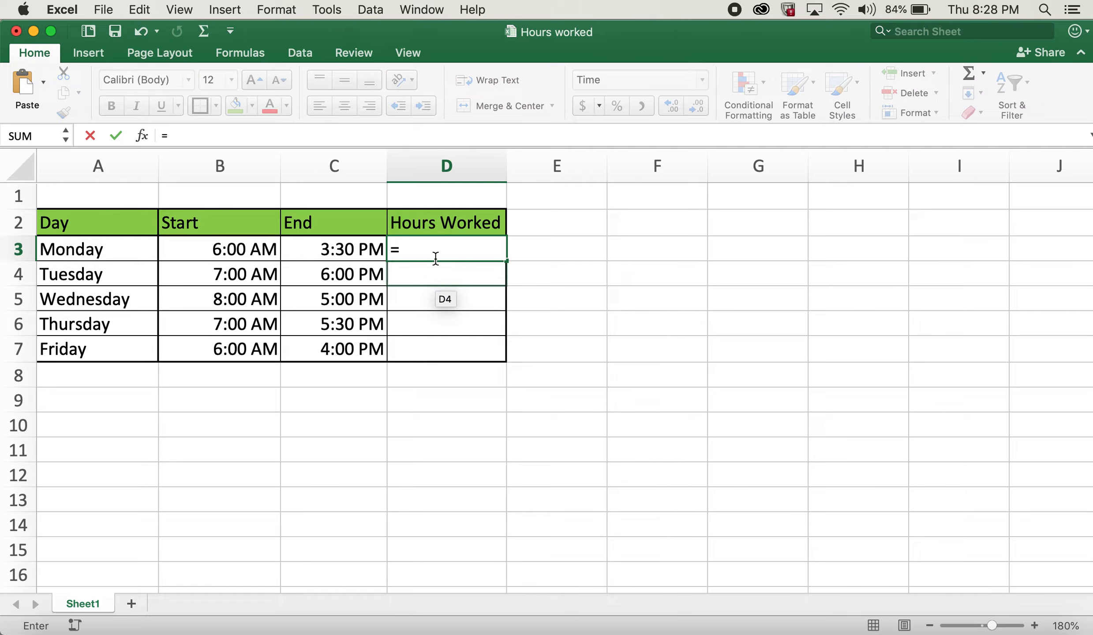
{"action": "left_click", "coordinate": [342, 248]}
{"action": "type", "text": "-"}
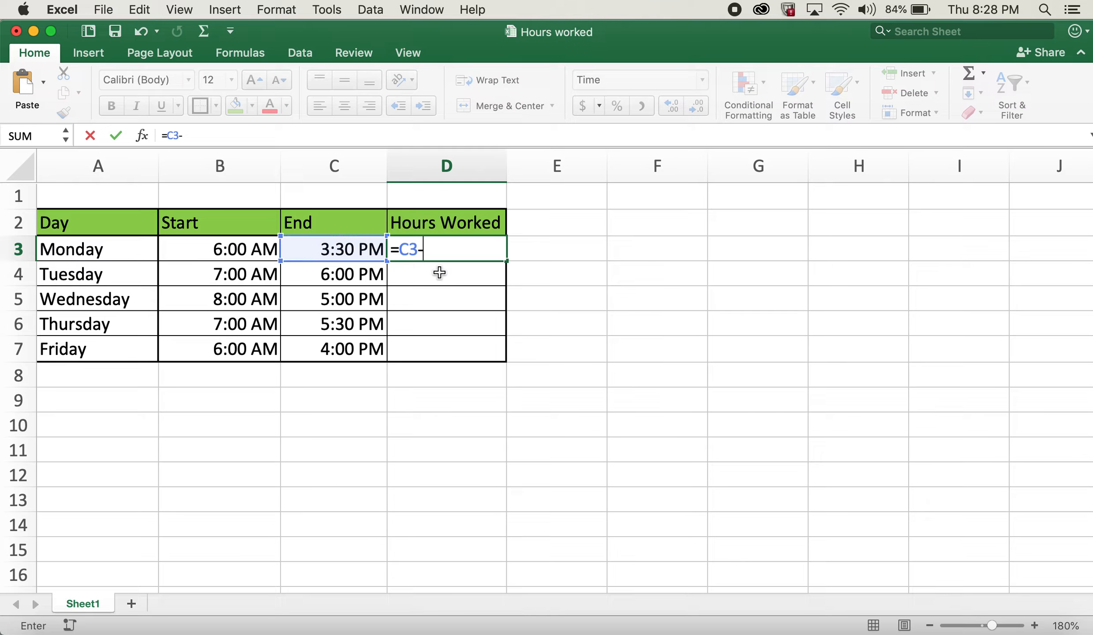
{"action": "left_click", "coordinate": [201, 250]}
{"action": "key", "text": "Return"}
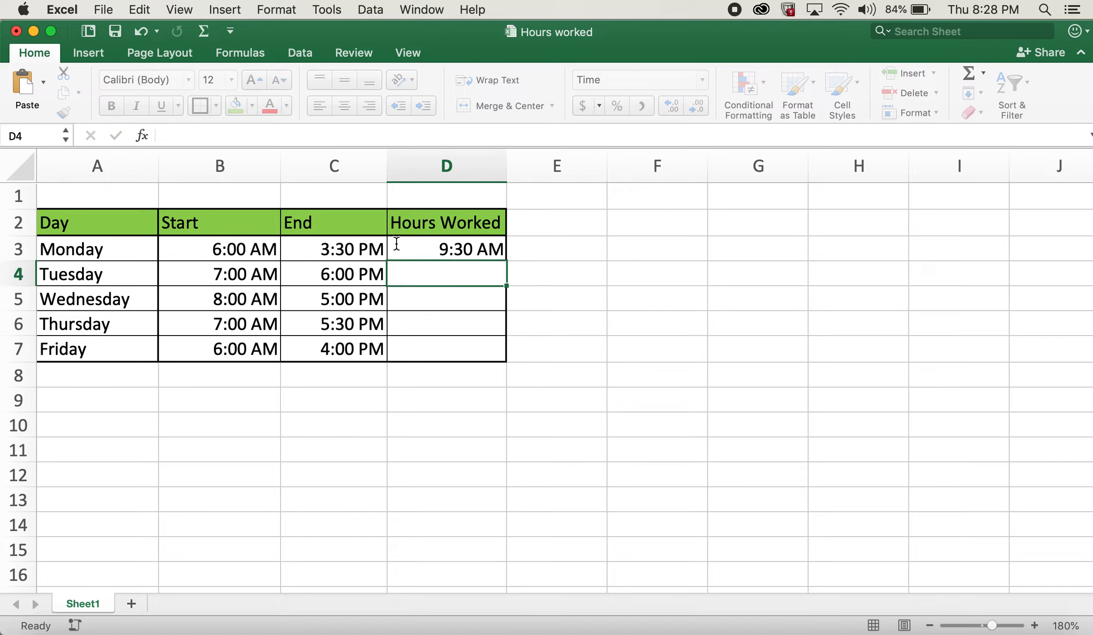
Change the Time format of the Hours Worked cells D3:D7 to the 24-hour 13:30 type
{"action": "left_click", "coordinate": [443, 250]}
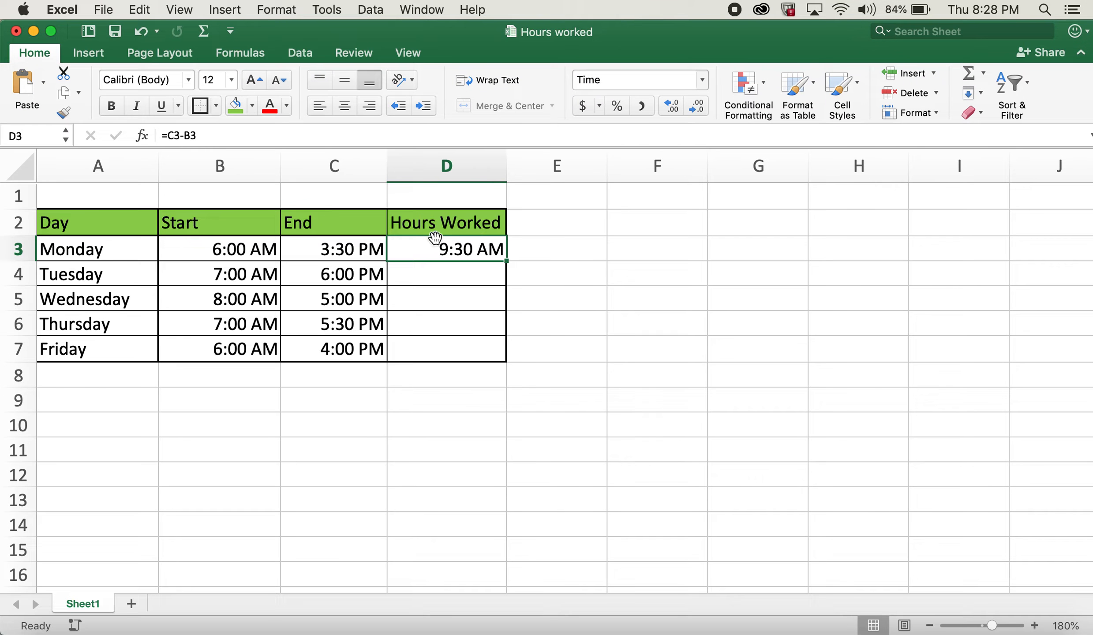
{"action": "left_click_drag", "start_coordinate": [467, 245], "coordinate": [498, 351]}
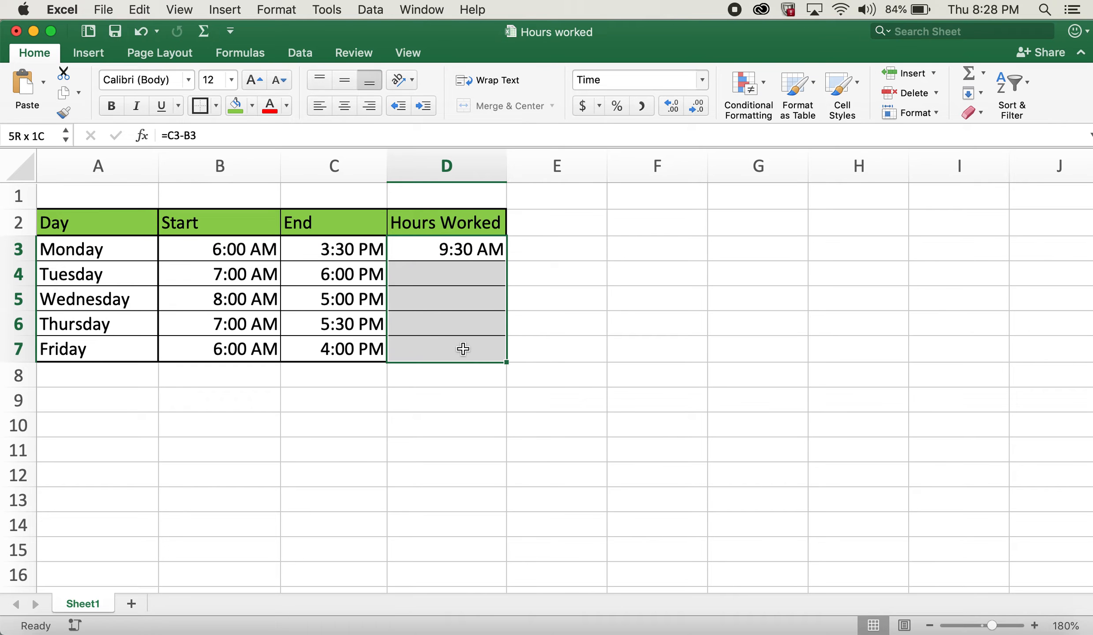
{"action": "left_click", "coordinate": [695, 84]}
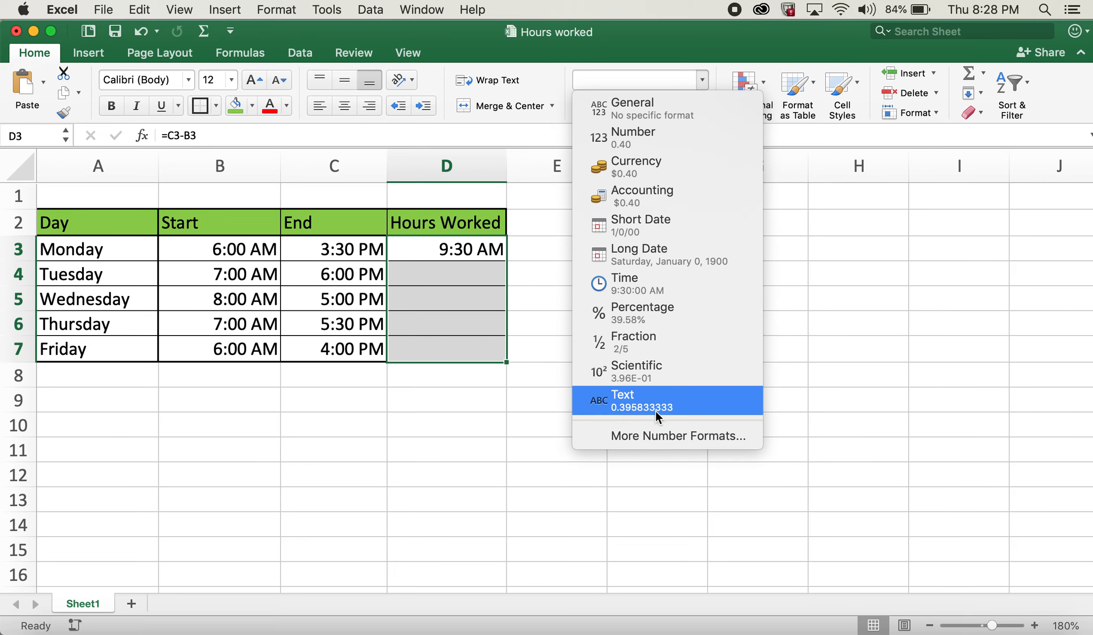
{"action": "left_click", "coordinate": [658, 432]}
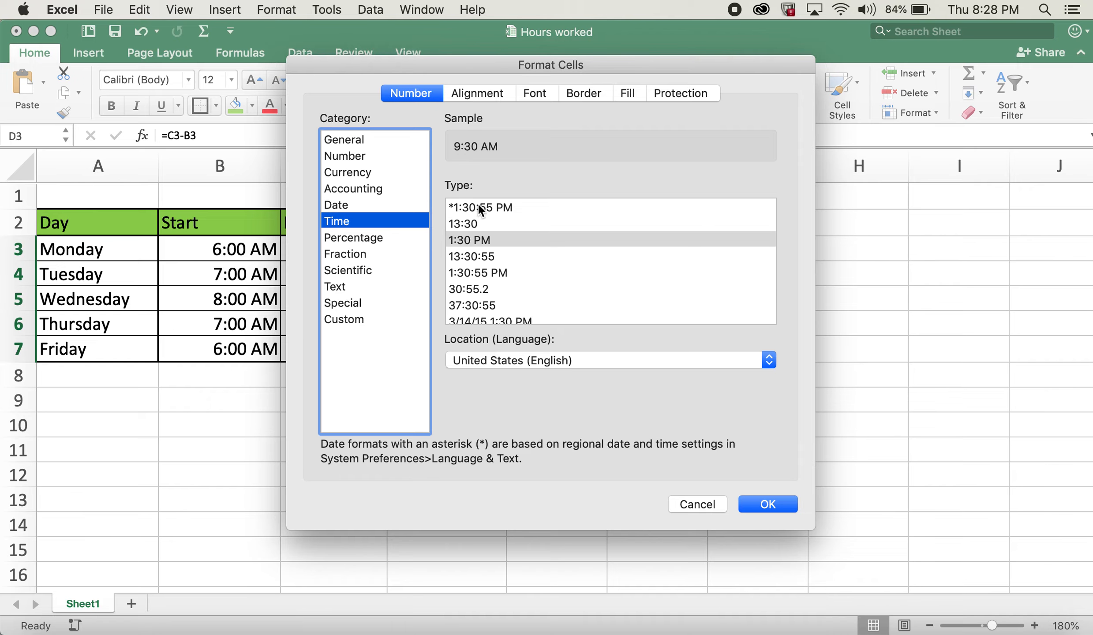
{"action": "left_click", "coordinate": [480, 225]}
{"action": "left_click", "coordinate": [768, 505]}
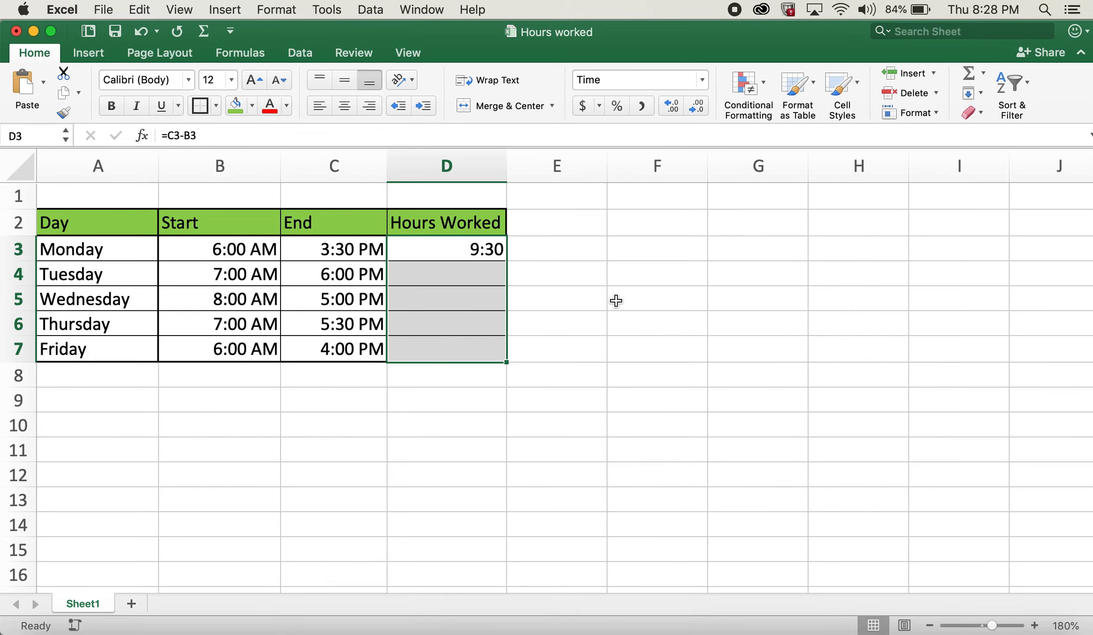
Fill the Hours Worked formula from D3 down through Friday's row, D7
{"action": "left_click", "coordinate": [465, 253]}
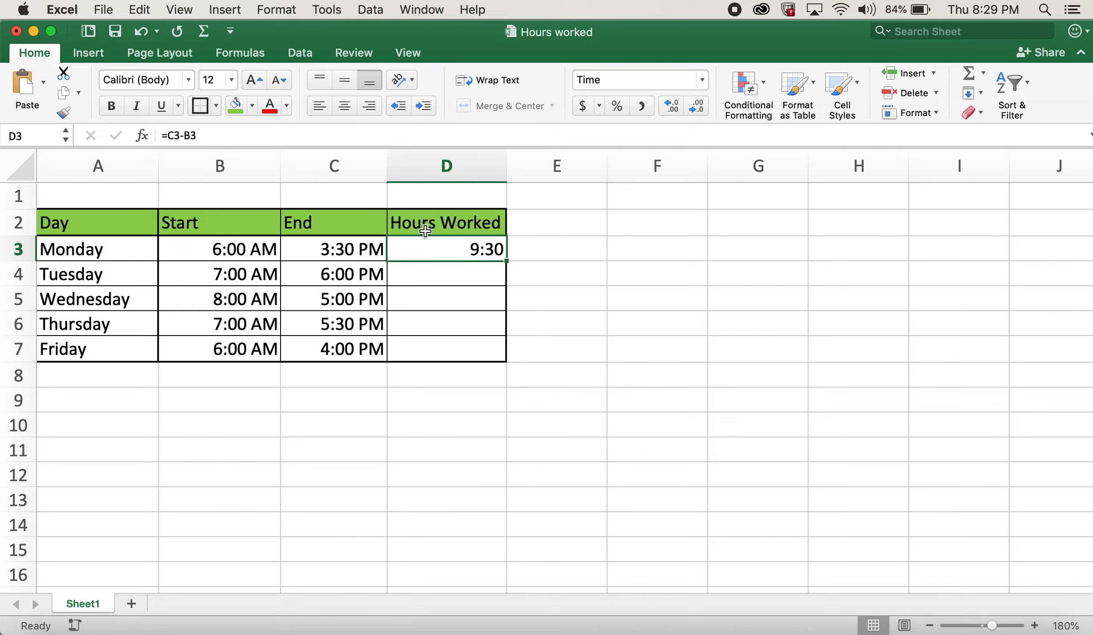
{"action": "double_click", "coordinate": [507, 261]}
{"action": "left_click", "coordinate": [570, 297]}
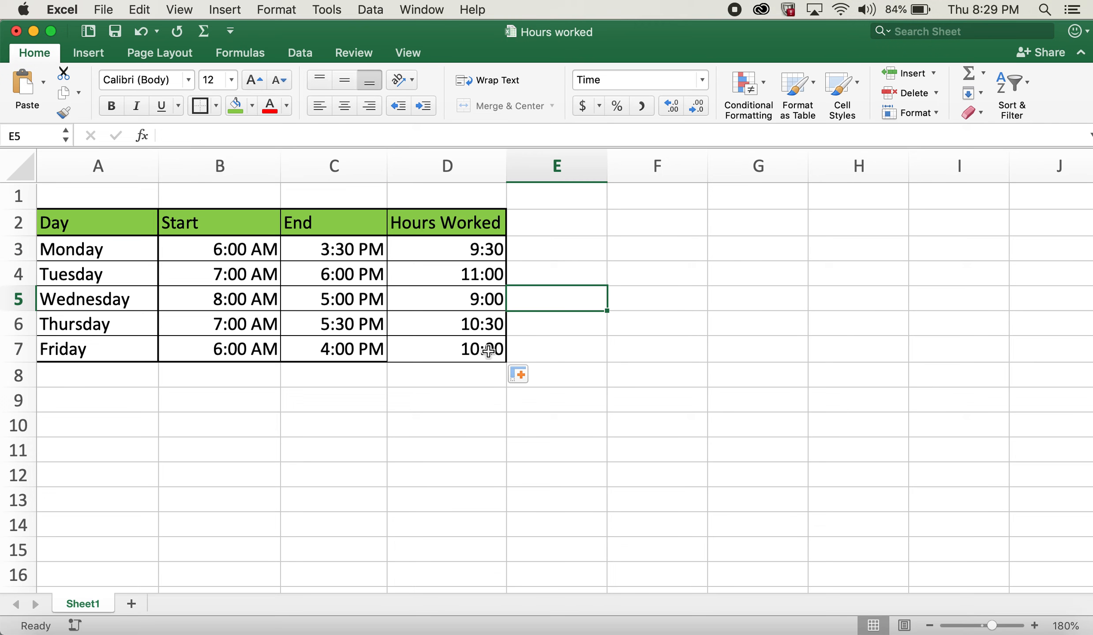
{"action": "left_click", "coordinate": [629, 376]}
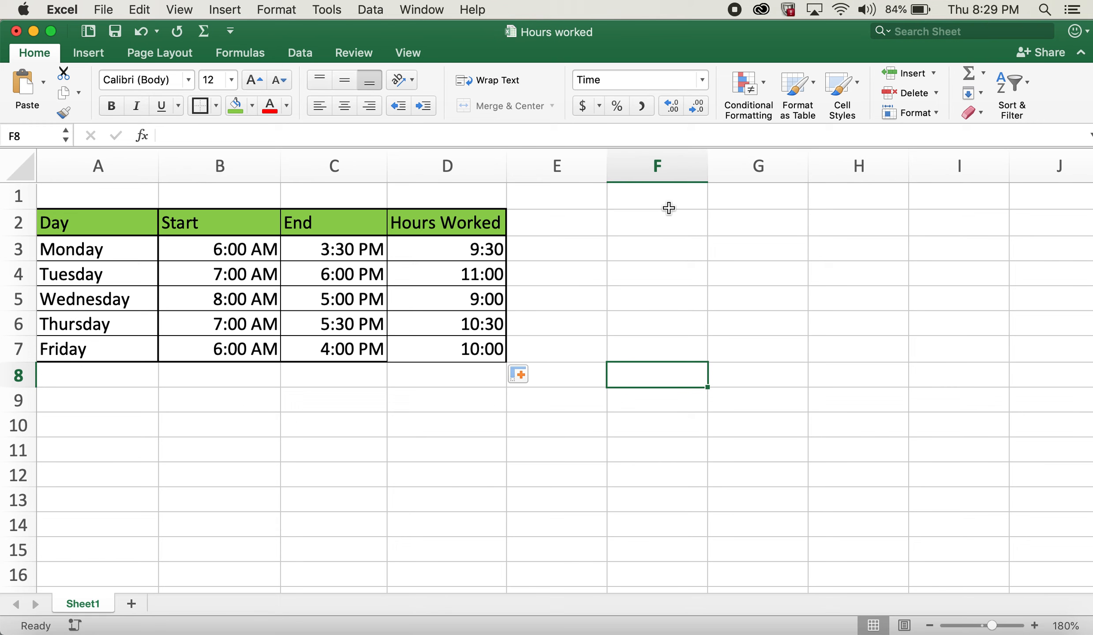